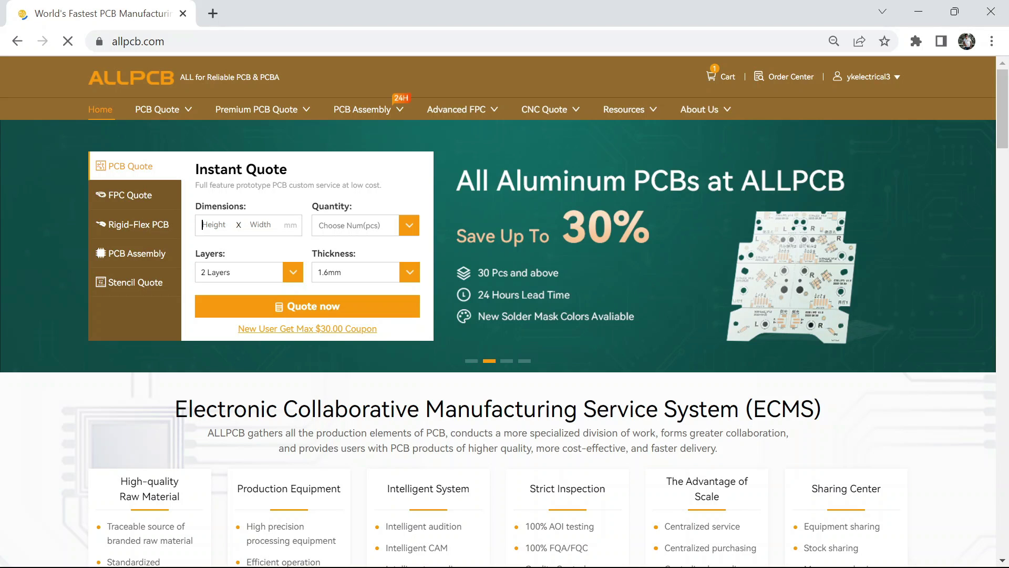
Enter a 120 × 180 mm board size, choose quantity 10, and request the instant quote.
click(257, 224)
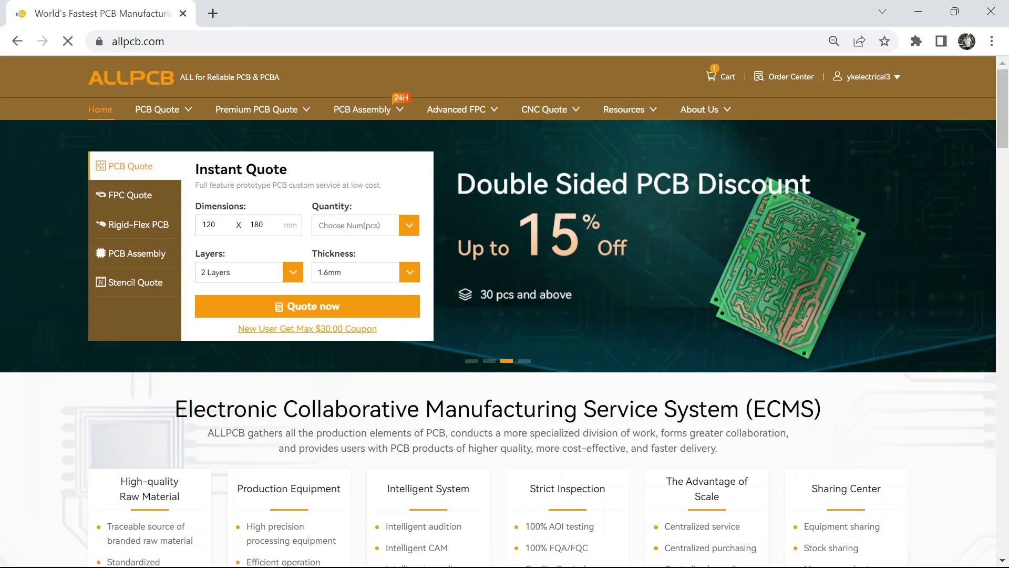
text(180)
click(368, 225)
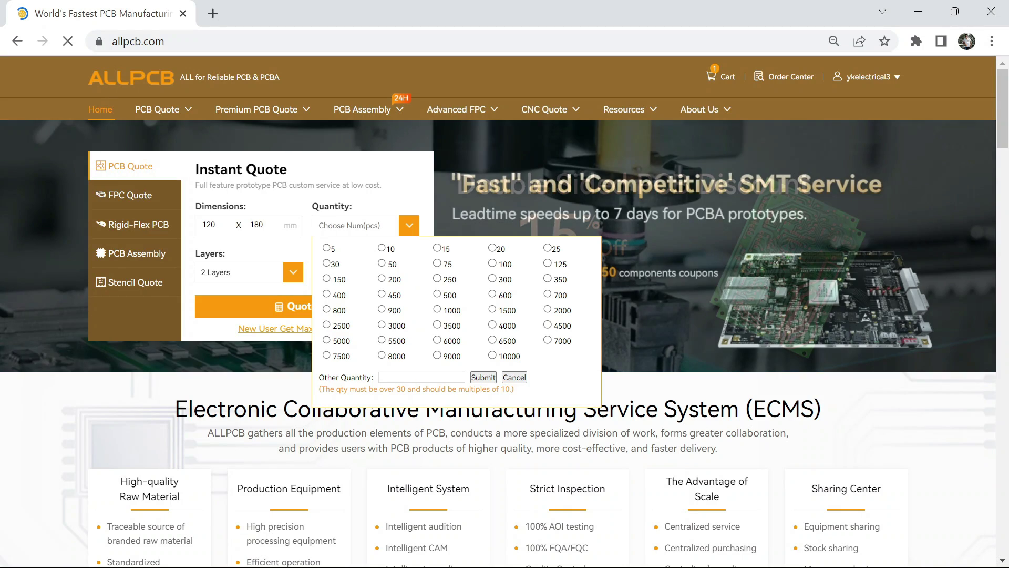
click(383, 251)
click(313, 305)
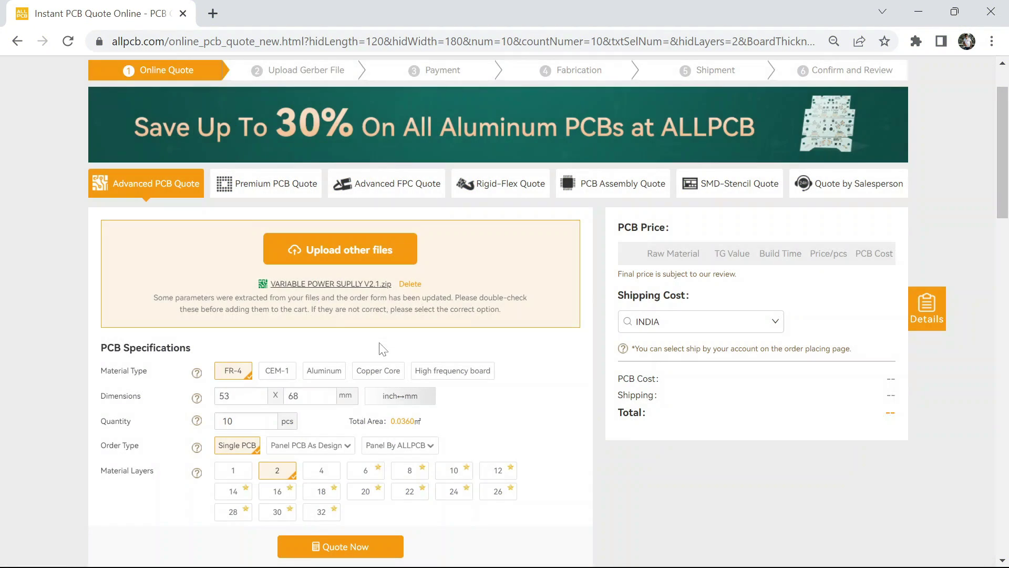
Pick a new solder mask colour under PCB Specifications for the 53 × 68 mm board.
scroll(382, 350, down, 4)
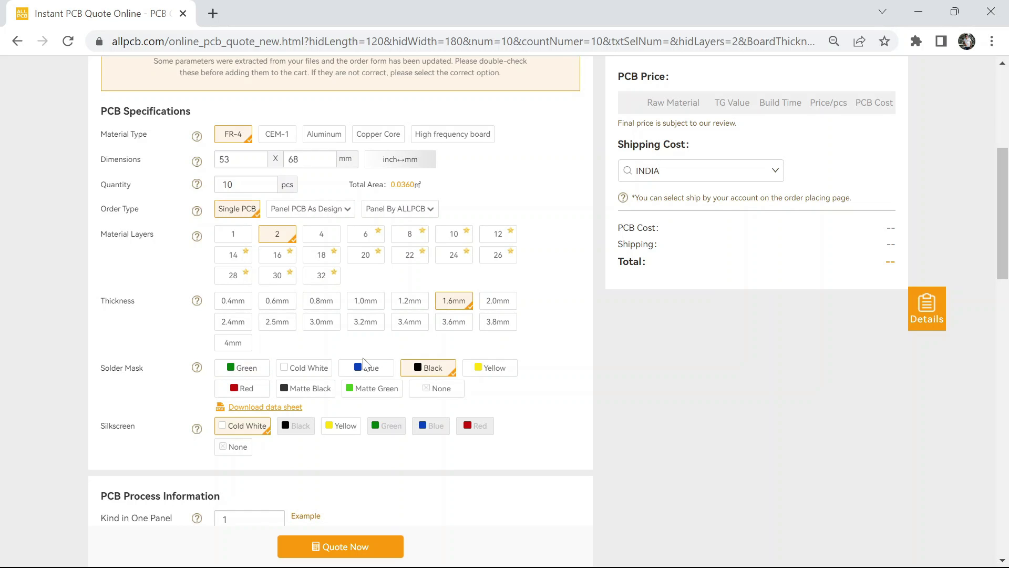
click(362, 372)
scroll(379, 383, down, 5)
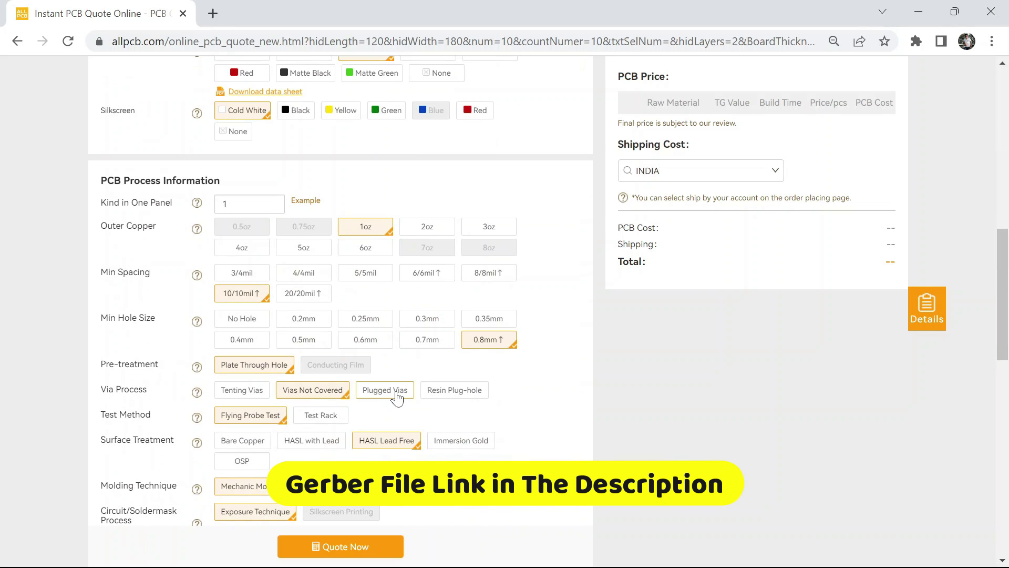